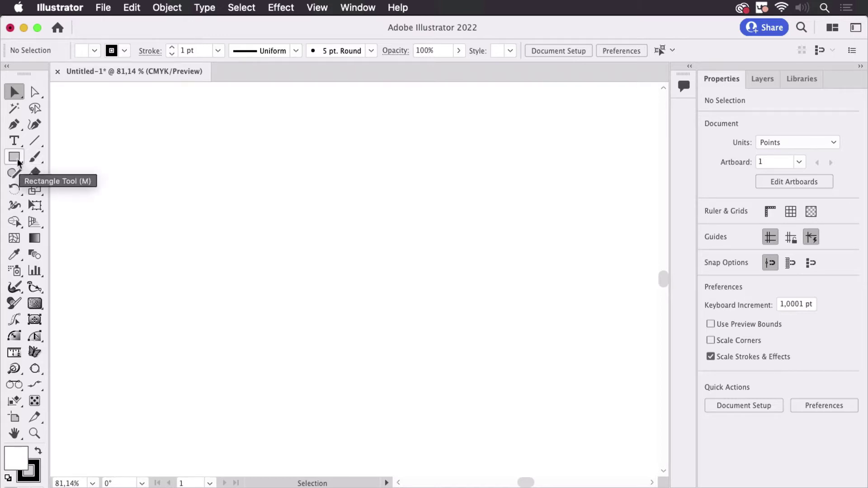
Step: Draw a rectangle about 303 by 199 pt in the upper-left area of the artboard
{"action": "left_click", "coordinate": [18, 162]}
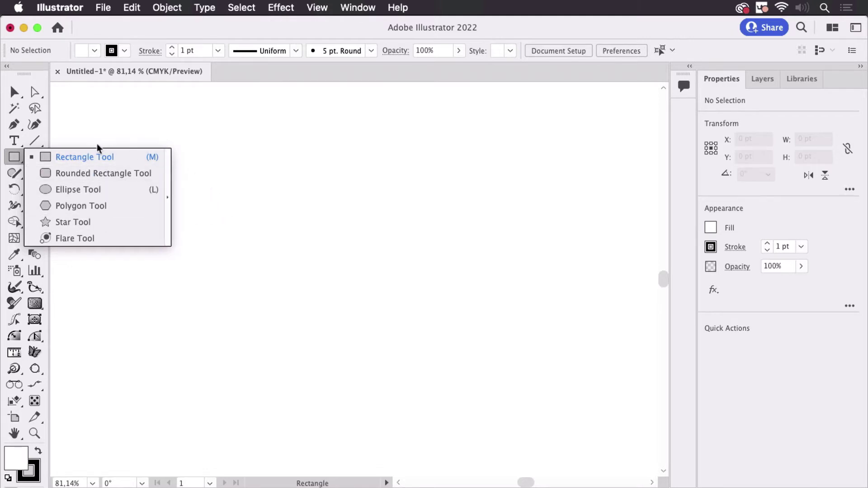
{"action": "left_click", "coordinate": [101, 157]}
{"action": "left_click_drag", "start_coordinate": [200, 170], "coordinate": [367, 279]}
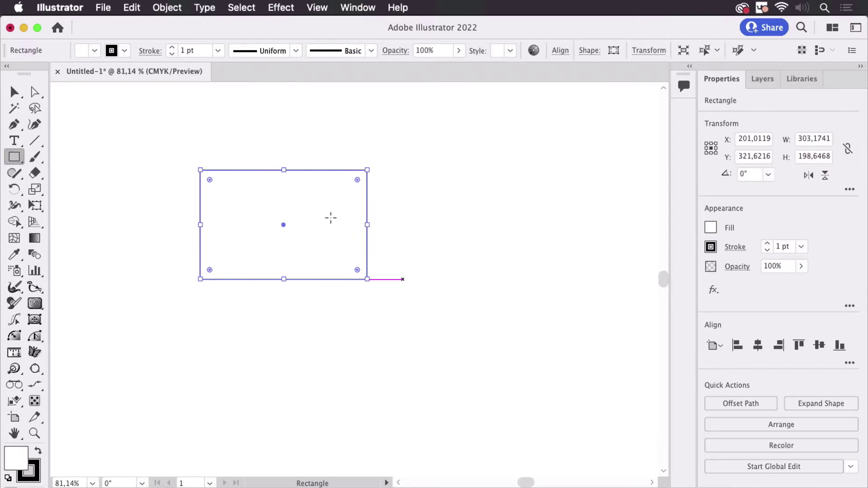
{"action": "left_click", "coordinate": [17, 91]}
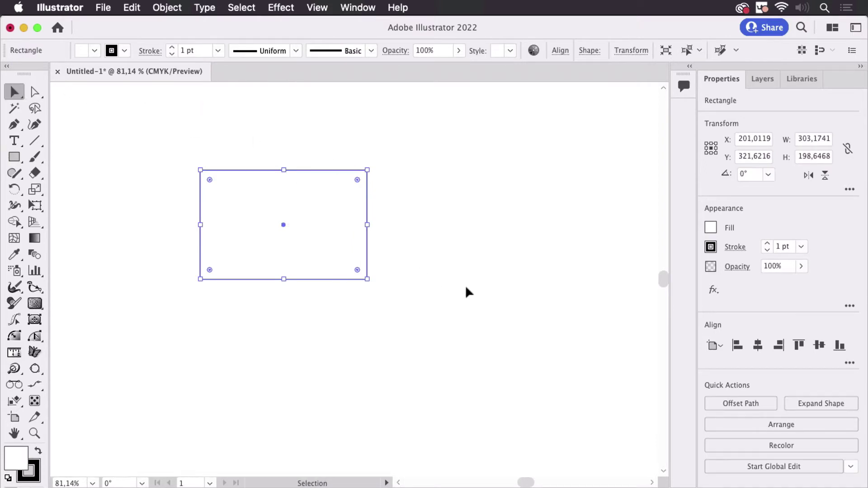
Step: Place the Transform panel beside the rectangle and rotate the rectangle 30°
{"action": "left_click", "coordinate": [360, 7]}
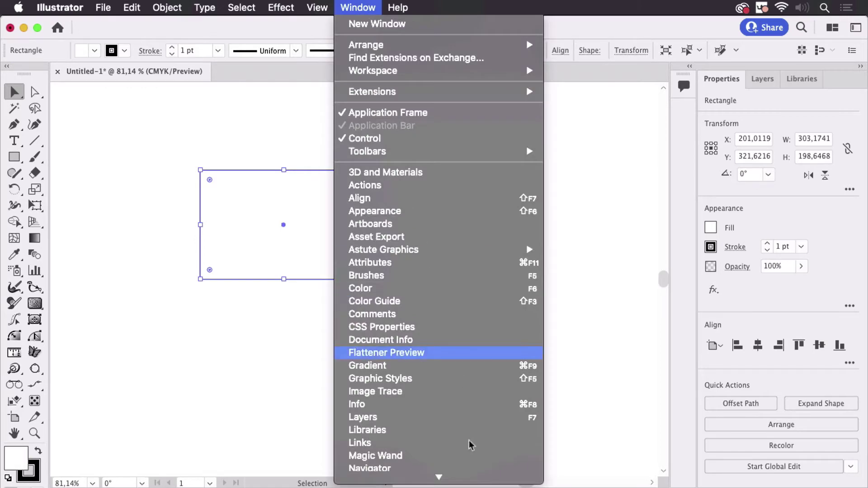
{"action": "scroll", "coordinate": [470, 445], "scroll_direction": "down", "scroll_amount": 10}
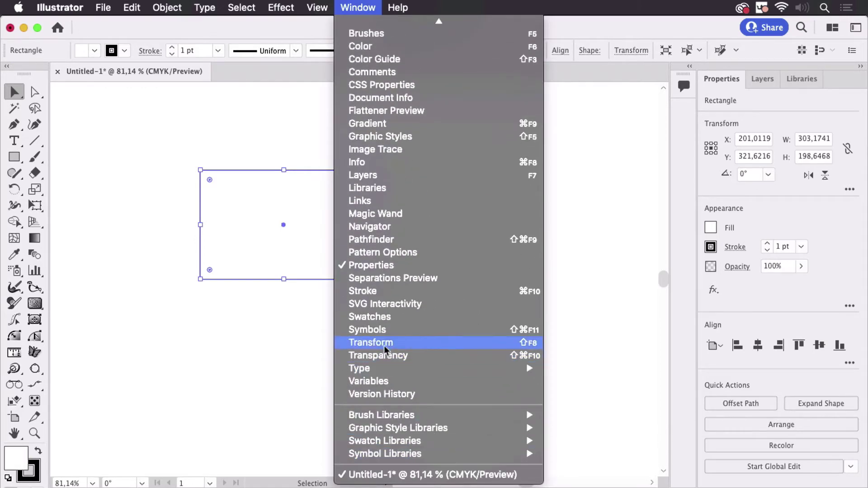
{"action": "left_click", "coordinate": [384, 344]}
{"action": "left_click_drag", "start_coordinate": [192, 459], "coordinate": [599, 128]}
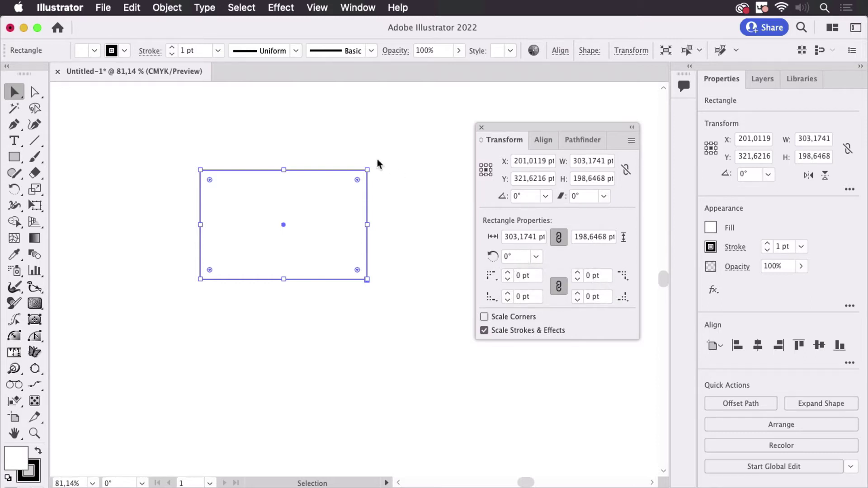
{"action": "left_click_drag", "start_coordinate": [373, 171], "coordinate": [338, 116]}
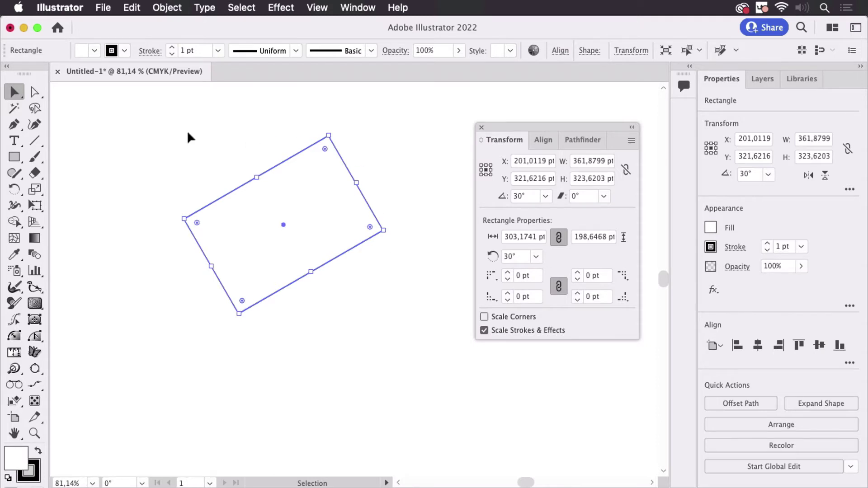
Step: Draw a circle about 220.6 pt across below the tilted rectangle
{"action": "left_click", "coordinate": [111, 156]}
{"action": "left_click", "coordinate": [14, 157]}
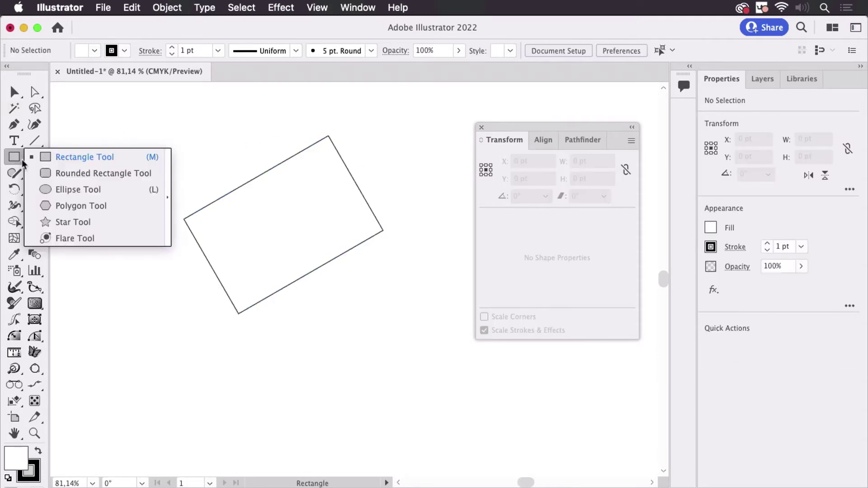
{"action": "left_click", "coordinate": [82, 193]}
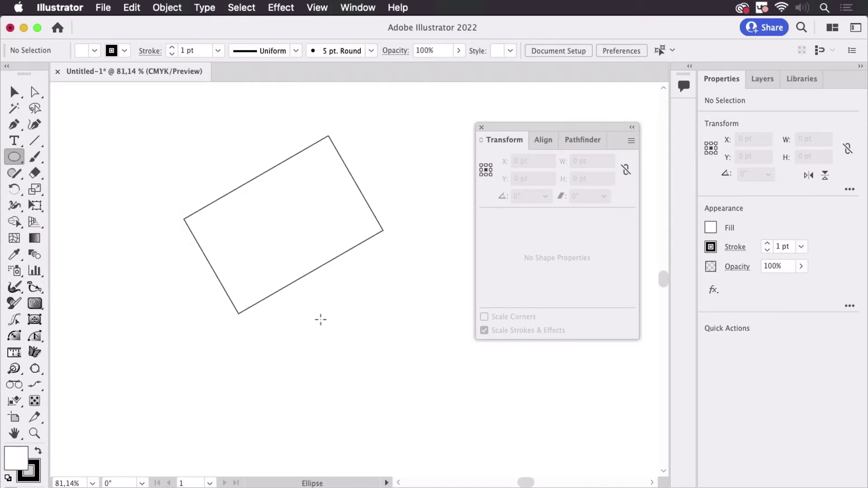
{"action": "left_click_drag", "start_coordinate": [319, 319], "coordinate": [441, 440]}
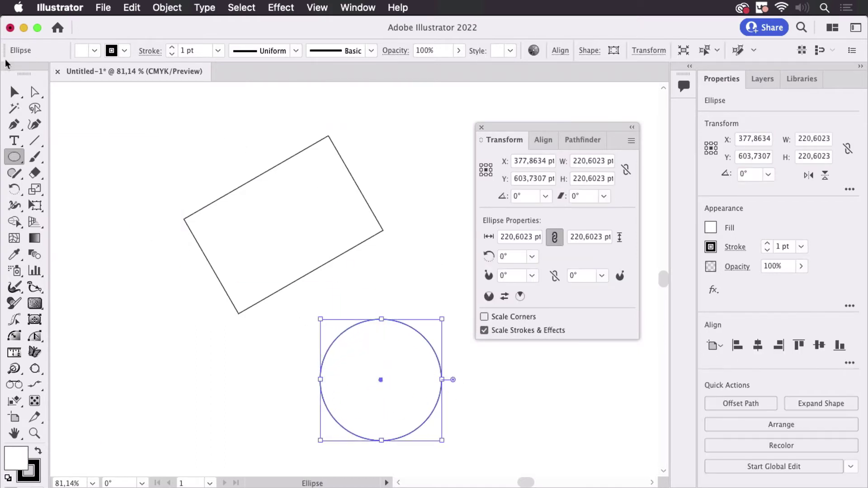
Step: Rotate the circle 30°, then select the tilted rectangle again
{"action": "left_click", "coordinate": [14, 92]}
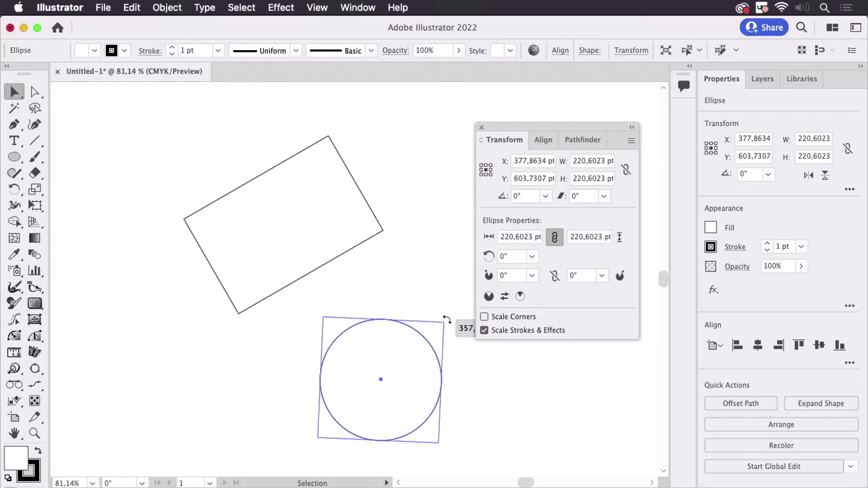
{"action": "left_click_drag", "start_coordinate": [447, 324], "coordinate": [383, 258]}
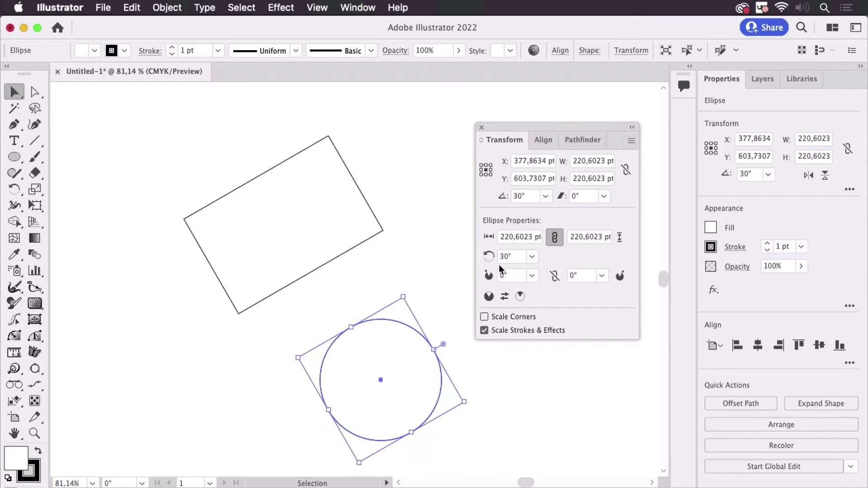
{"action": "left_click", "coordinate": [516, 257]}
{"action": "left_click", "coordinate": [419, 235]}
{"action": "left_click", "coordinate": [380, 228]}
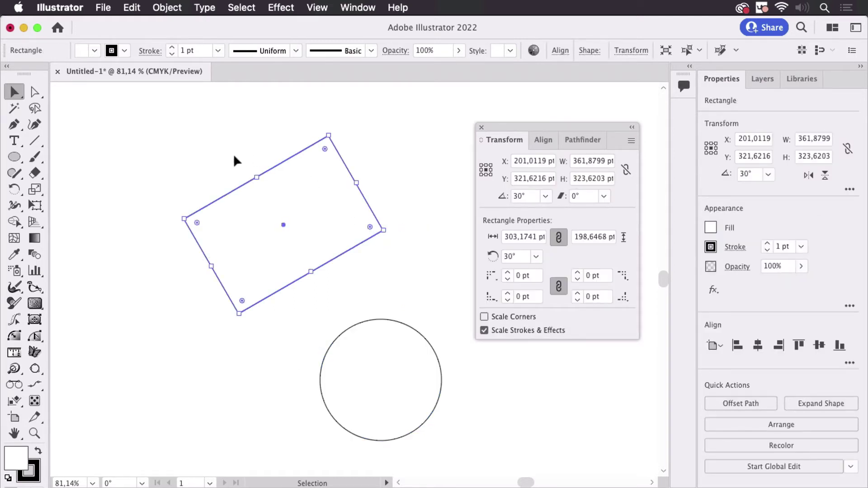
Step: Pan the view and paint a freehand squiggle to the right of the rectangle
{"action": "left_click", "coordinate": [215, 164]}
{"action": "left_click_drag", "start_coordinate": [362, 188], "coordinate": [274, 183]}
{"action": "left_click", "coordinate": [38, 160]}
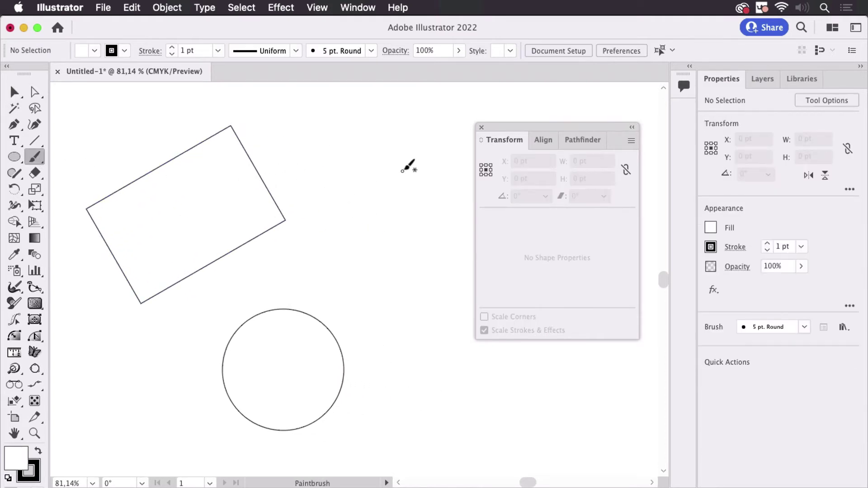
{"action": "mouse_move", "coordinate": [390, 159]}
{"action": "left_mouse_down"}
{"action": "mouse_move", "coordinate": [348, 177]}
{"action": "mouse_move", "coordinate": [370, 259]}
{"action": "mouse_move", "coordinate": [424, 332]}
{"action": "mouse_move", "coordinate": [433, 263]}
{"action": "mouse_move", "coordinate": [424, 180]}
{"action": "mouse_move", "coordinate": [385, 175]}
{"action": "left_mouse_up"}
Step: Rotate the squiggle about 62.7° so it lies roughly horizontal
{"action": "left_click", "coordinate": [14, 91]}
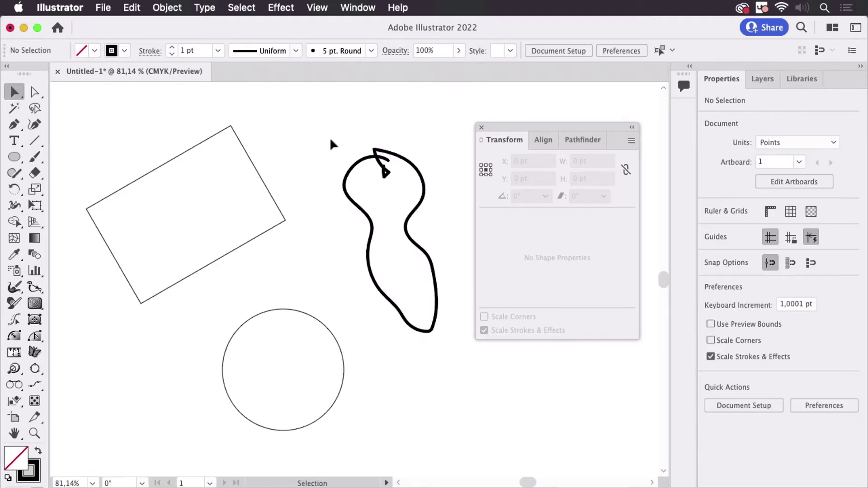
{"action": "left_click", "coordinate": [386, 167]}
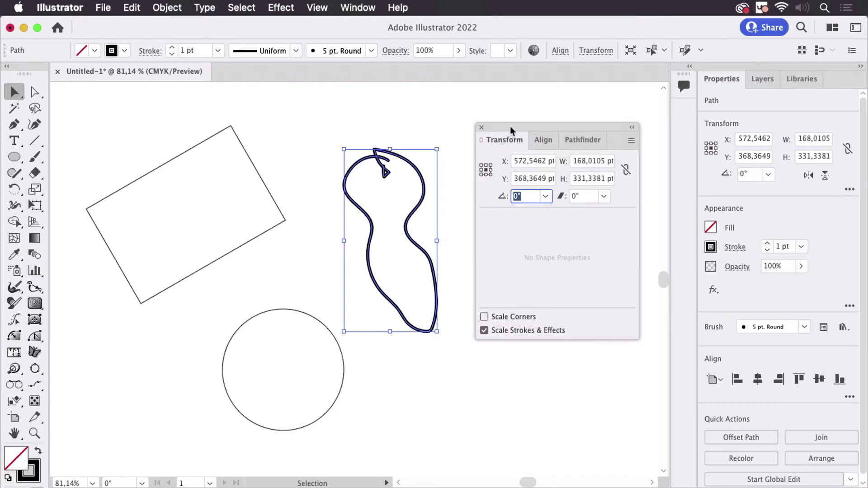
{"action": "left_click_drag", "start_coordinate": [512, 128], "coordinate": [562, 126]}
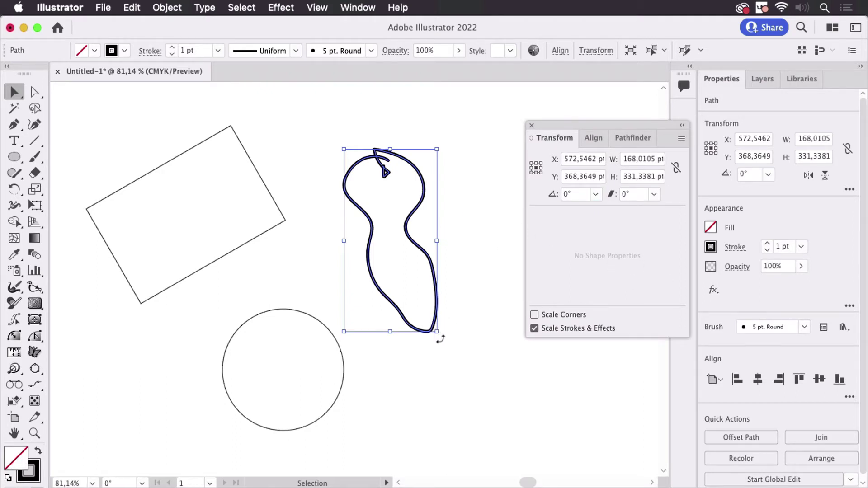
{"action": "left_click_drag", "start_coordinate": [441, 339], "coordinate": [500, 241]}
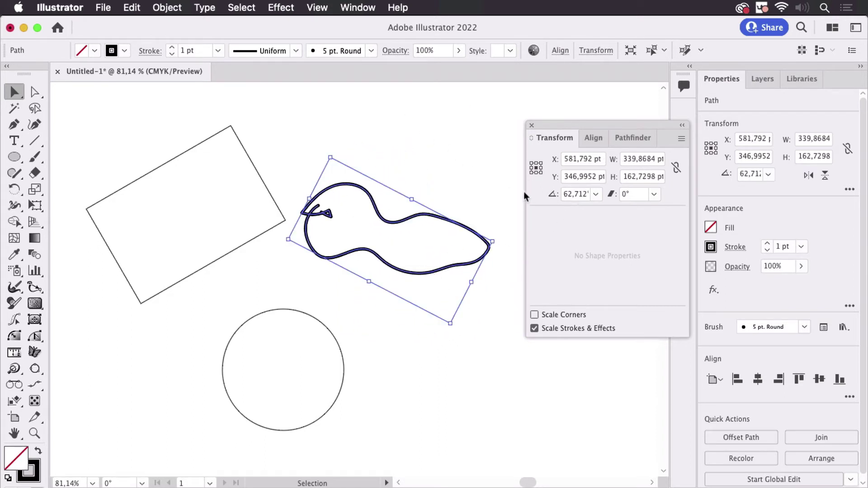
{"action": "left_click", "coordinate": [442, 149]}
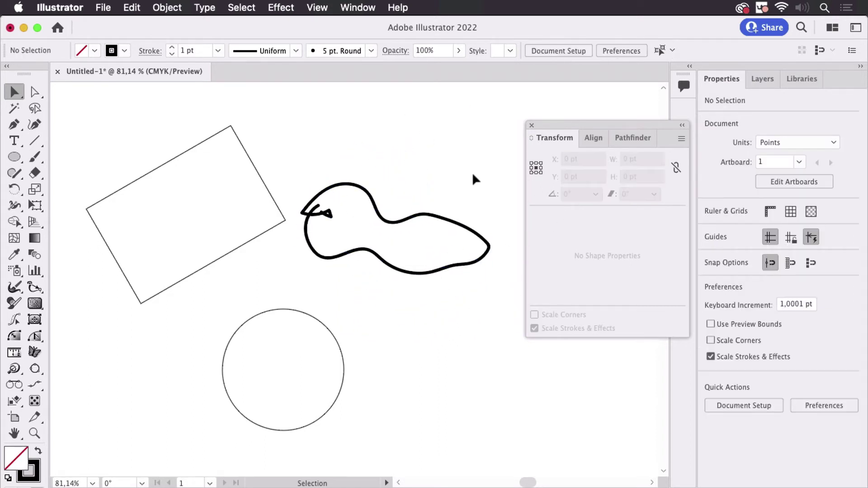
{"action": "left_click", "coordinate": [252, 162]}
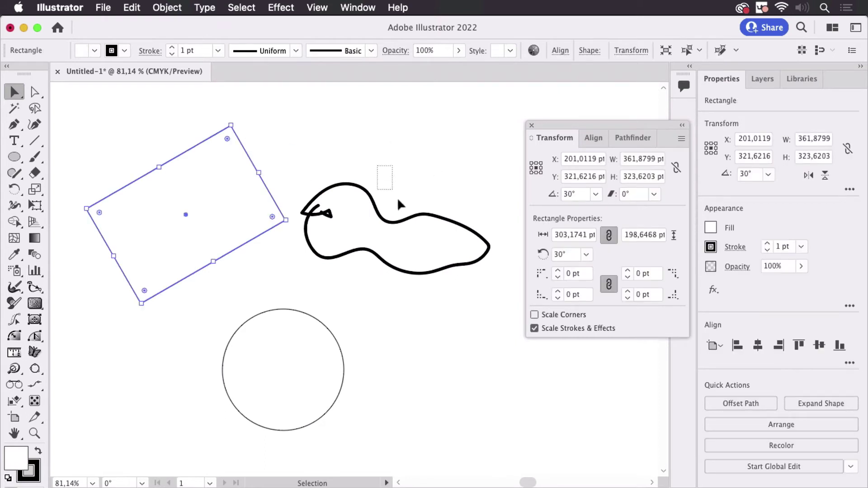
{"action": "left_click", "coordinate": [448, 270]}
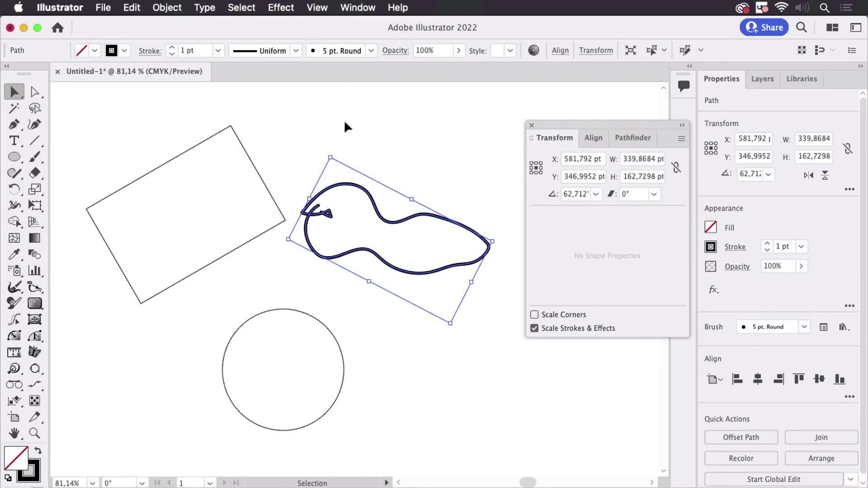
Step: Reset the squiggle's bounding box, flatten it to about 339.87 by 116.10 pt, and move it lower right
{"action": "left_click", "coordinate": [167, 8]}
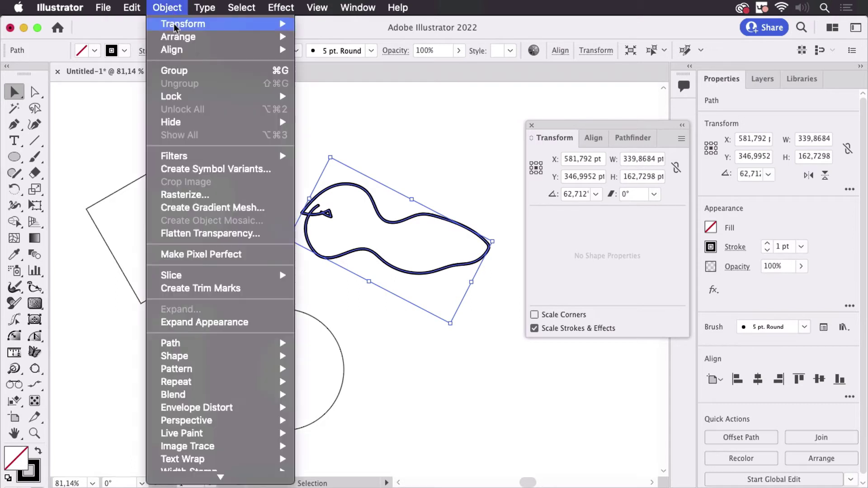
{"action": "mouse_move", "coordinate": [175, 27]}
{"action": "left_click", "coordinate": [363, 144]}
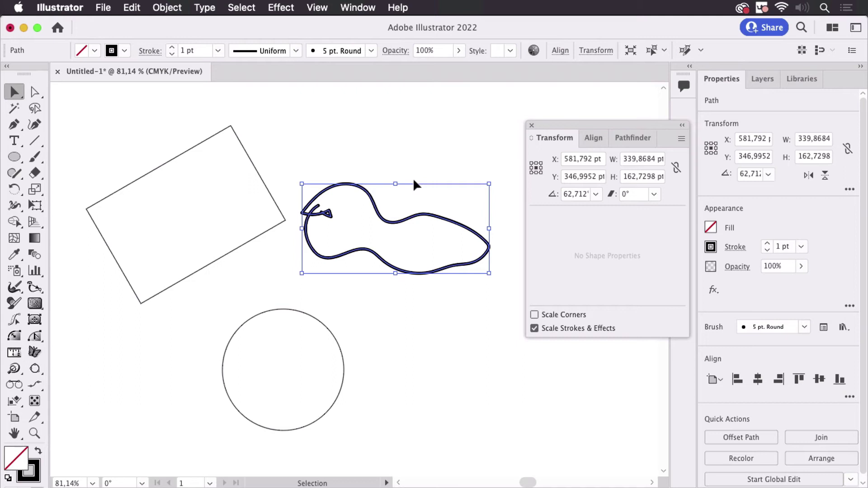
{"action": "left_click_drag", "start_coordinate": [395, 184], "coordinate": [396, 209]}
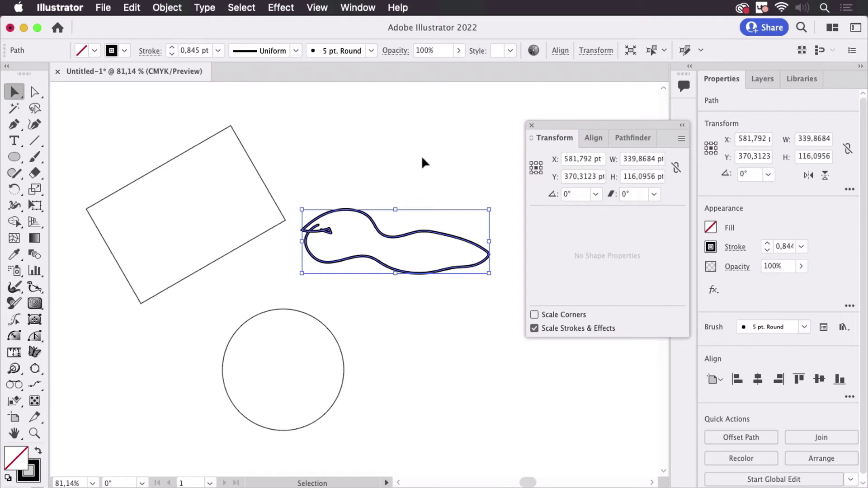
{"action": "left_click_drag", "start_coordinate": [380, 230], "coordinate": [474, 385]}
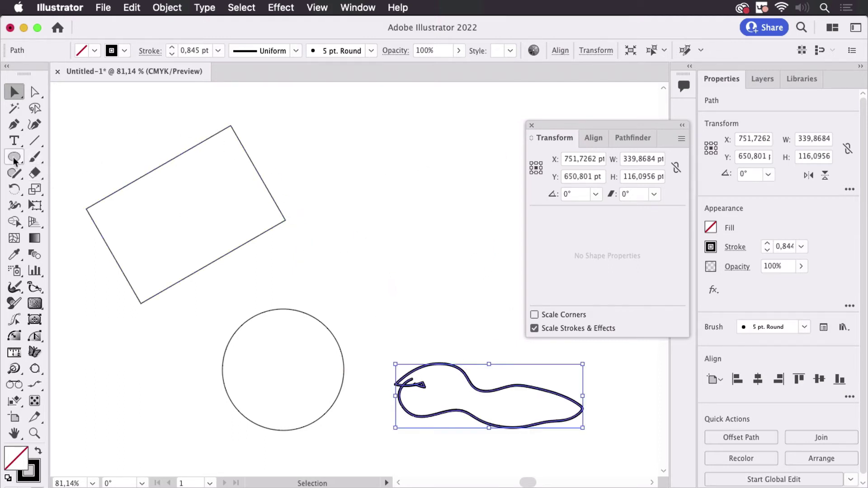
Step: Draw a 186.09 pt square at the upper right and rotate it to 315° as a diamond
{"action": "left_click_drag", "start_coordinate": [15, 161], "coordinate": [85, 156]}
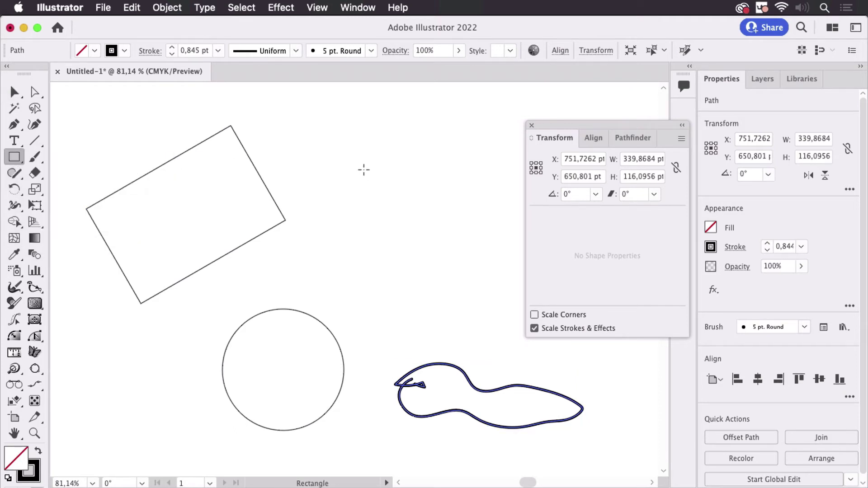
{"action": "left_click_drag", "start_coordinate": [364, 170], "coordinate": [466, 271]}
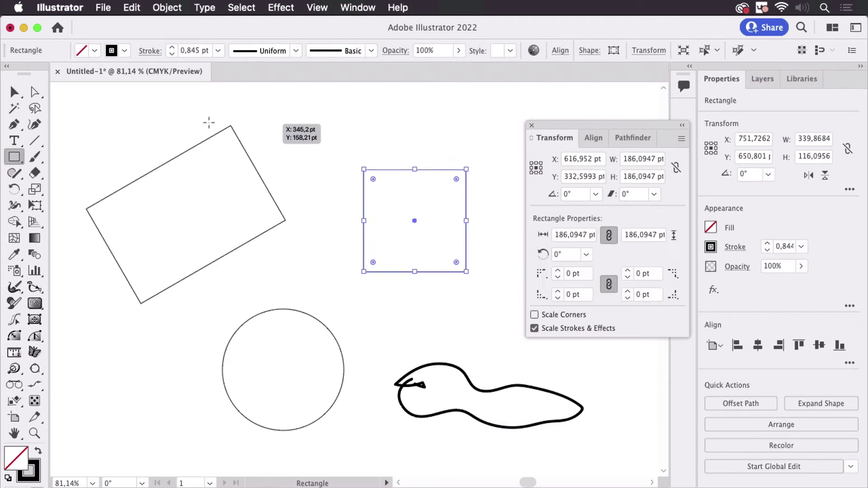
{"action": "left_click", "coordinate": [14, 91]}
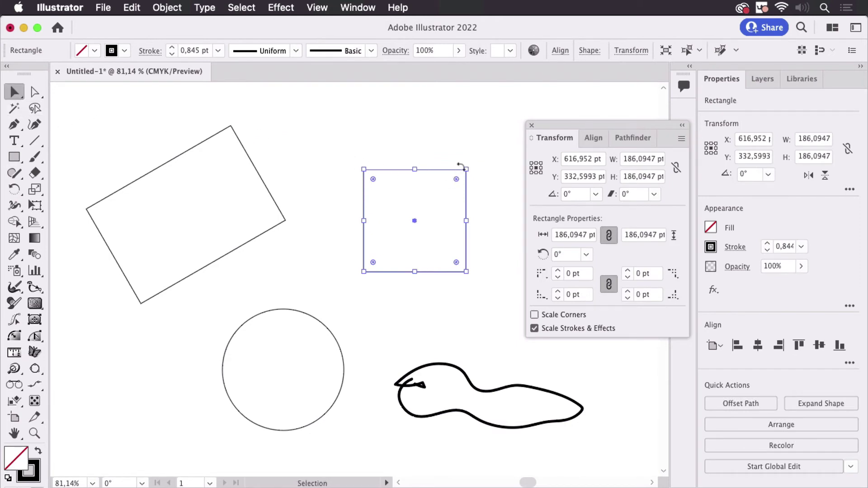
{"action": "left_click_drag", "start_coordinate": [465, 165], "coordinate": [495, 231]}
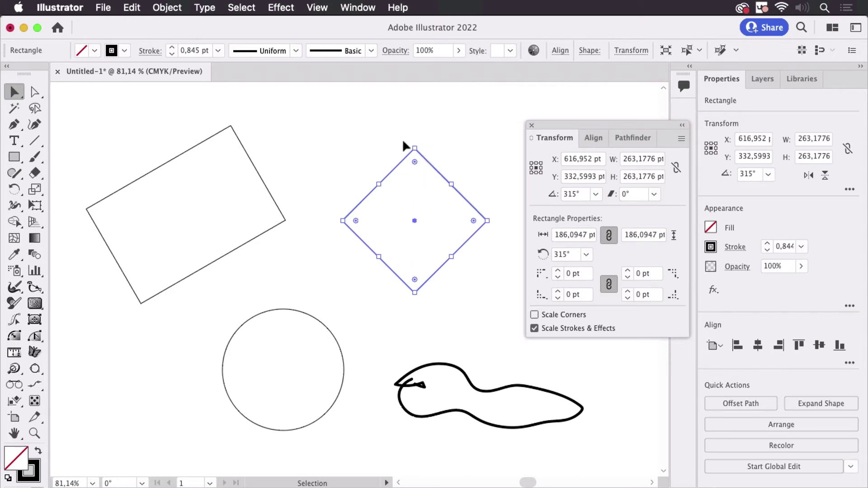
{"action": "left_click", "coordinate": [172, 11]}
{"action": "mouse_move", "coordinate": [176, 25]}
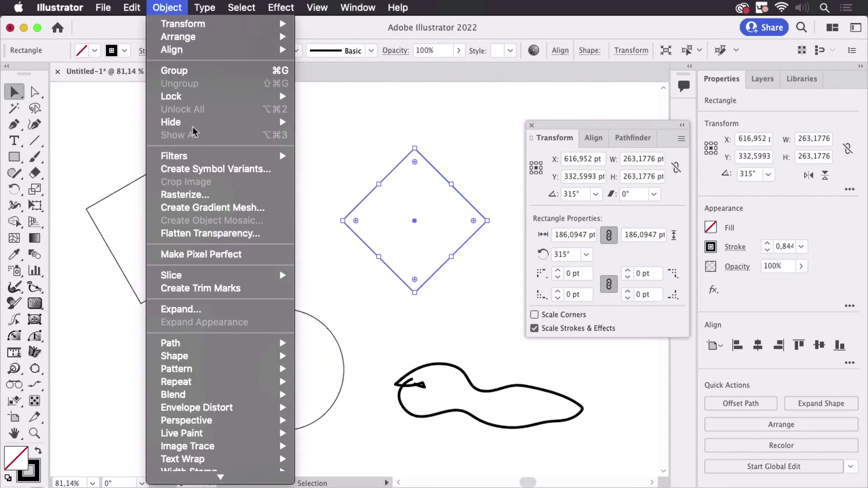
Step: Expand the diamond to a plain path, reset its bounding box, and squash it to 263.18 by 118.65 pt
{"action": "mouse_move", "coordinate": [186, 356]}
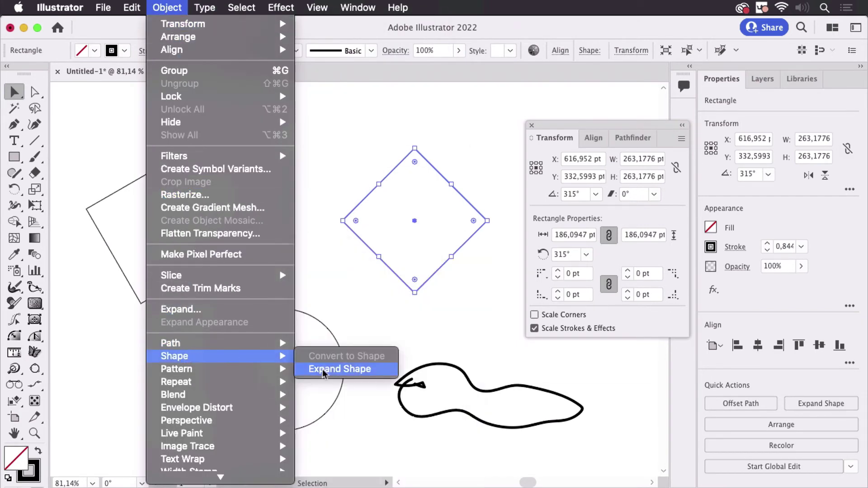
{"action": "left_click", "coordinate": [351, 366]}
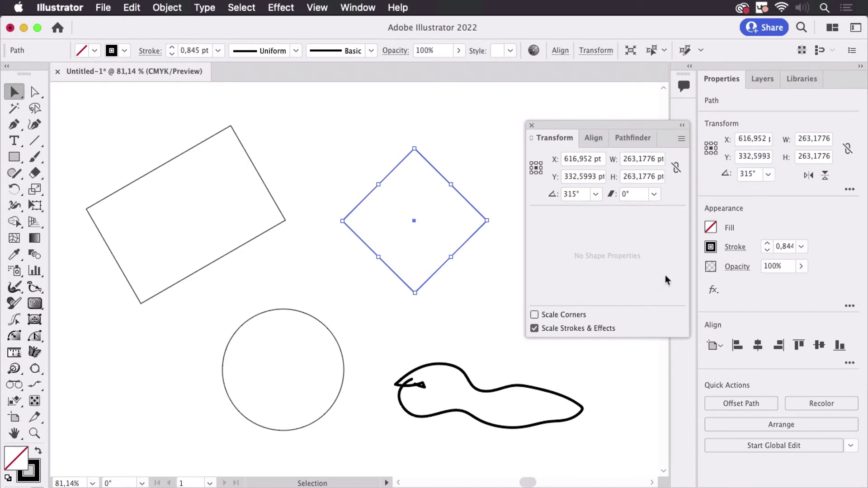
{"action": "left_click", "coordinate": [171, 8]}
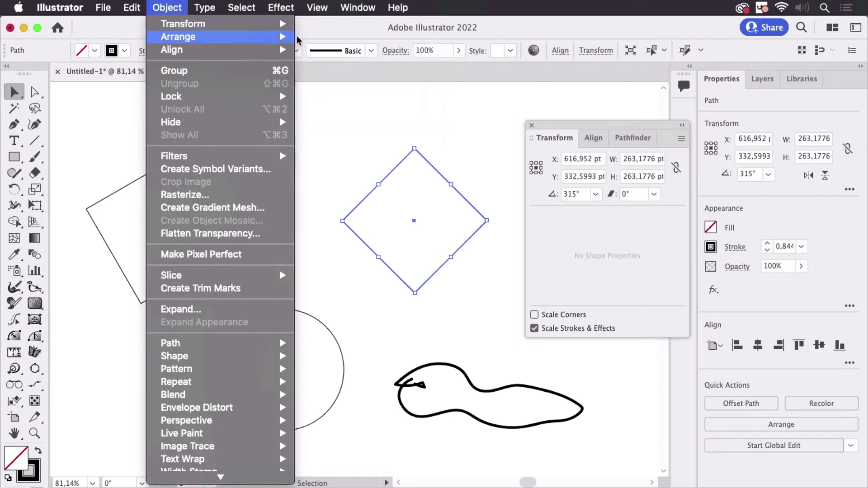
{"action": "mouse_move", "coordinate": [280, 27]}
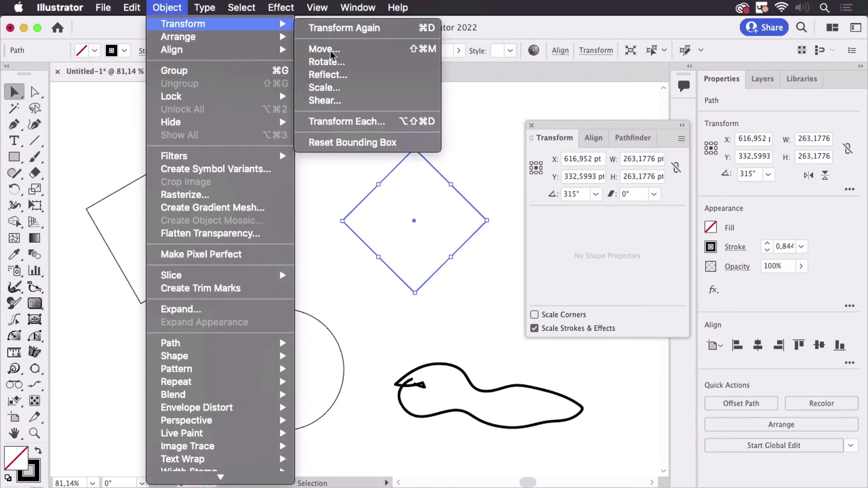
{"action": "left_click", "coordinate": [386, 142]}
{"action": "left_click_drag", "start_coordinate": [414, 149], "coordinate": [433, 227]}
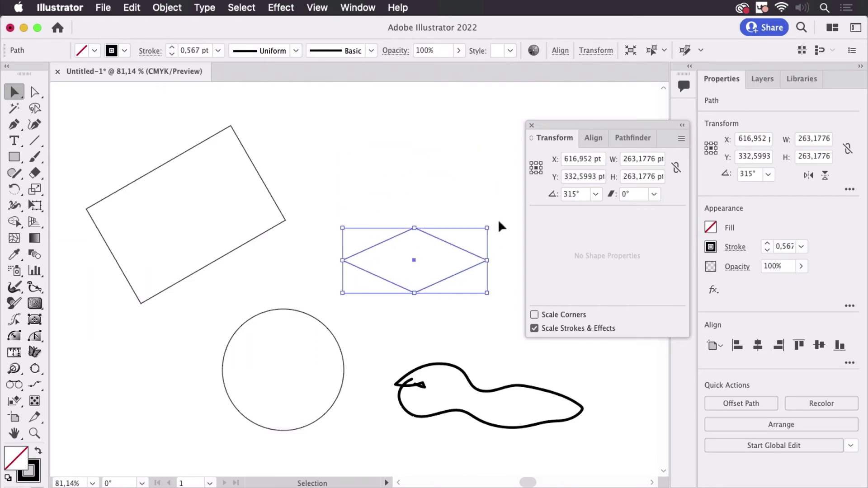
{"action": "left_click", "coordinate": [468, 189]}
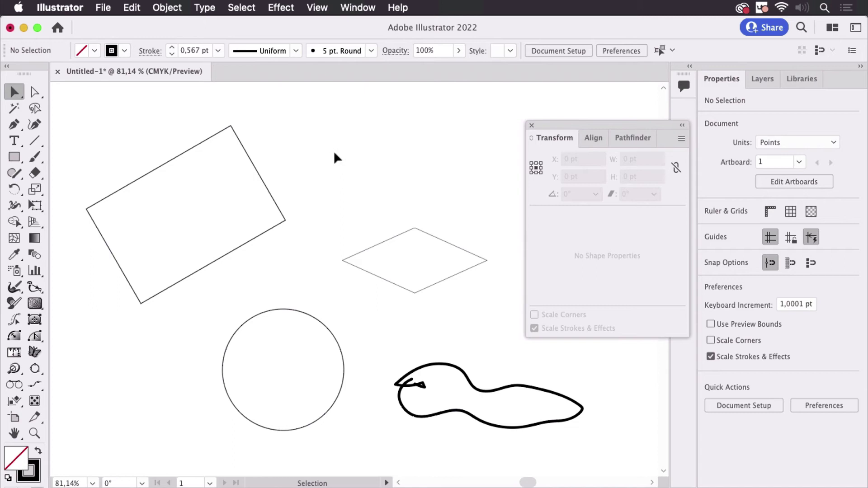
Step: Draw rectangles over the tilted rectangle's top, left, right and bottom corners, then select all five
{"action": "left_click_drag", "start_coordinate": [314, 186], "coordinate": [384, 135]}
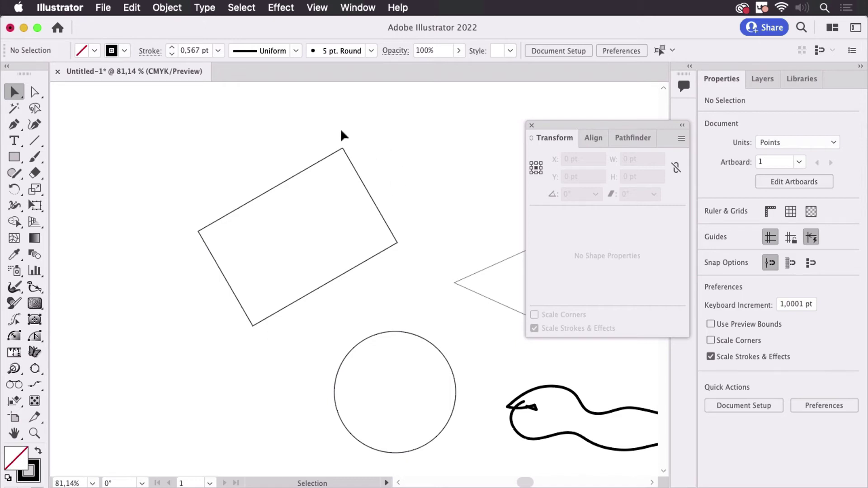
{"action": "left_click", "coordinate": [14, 156]}
{"action": "left_click_drag", "start_coordinate": [293, 140], "coordinate": [380, 163]}
{"action": "left_click_drag", "start_coordinate": [175, 202], "coordinate": [212, 240]}
{"action": "left_click_drag", "start_coordinate": [379, 238], "coordinate": [418, 292]}
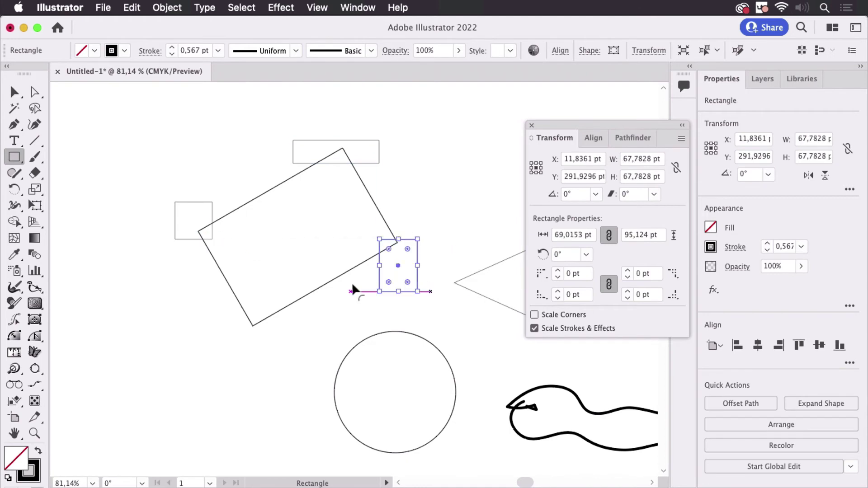
{"action": "left_click_drag", "start_coordinate": [213, 297], "coordinate": [285, 342]}
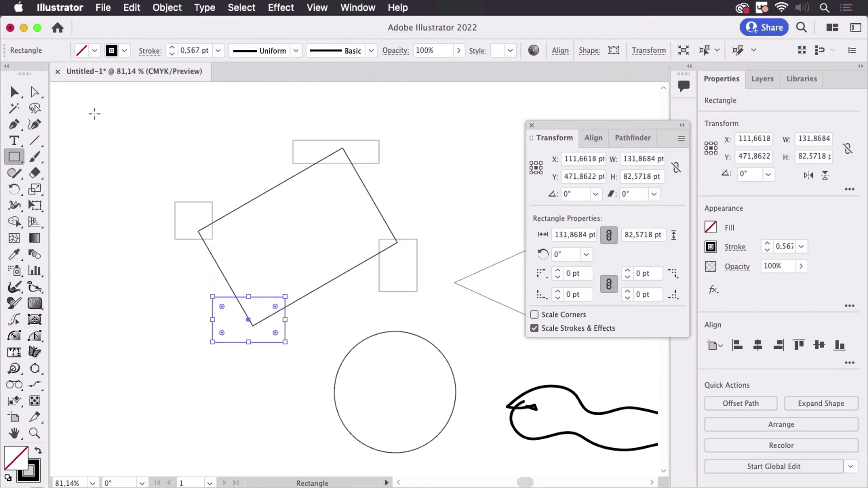
{"action": "left_click", "coordinate": [13, 94]}
{"action": "left_click_drag", "start_coordinate": [159, 117], "coordinate": [426, 315]}
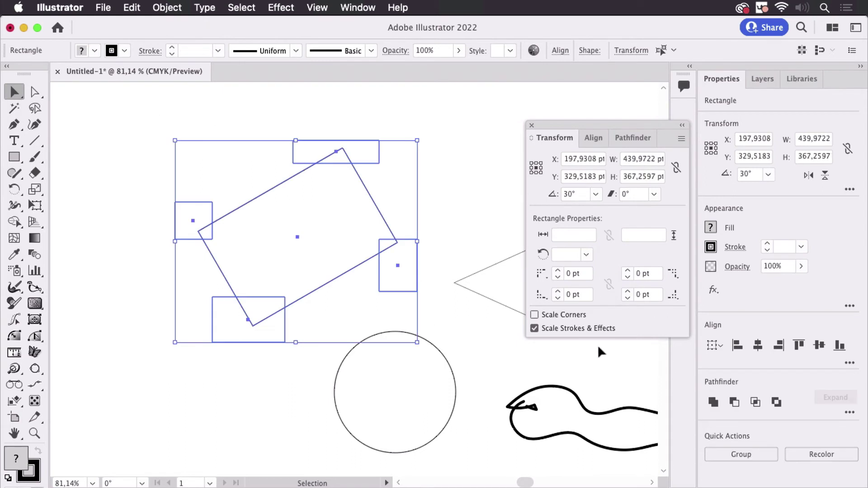
Step: Unite the five rectangles into one notched outline, undoing a trial vertical squash
{"action": "left_click", "coordinate": [713, 401]}
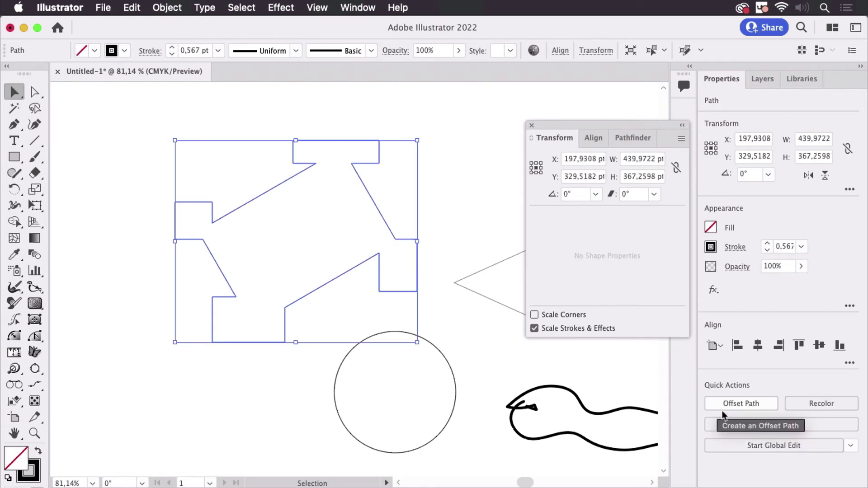
{"action": "left_click", "coordinate": [574, 196]}
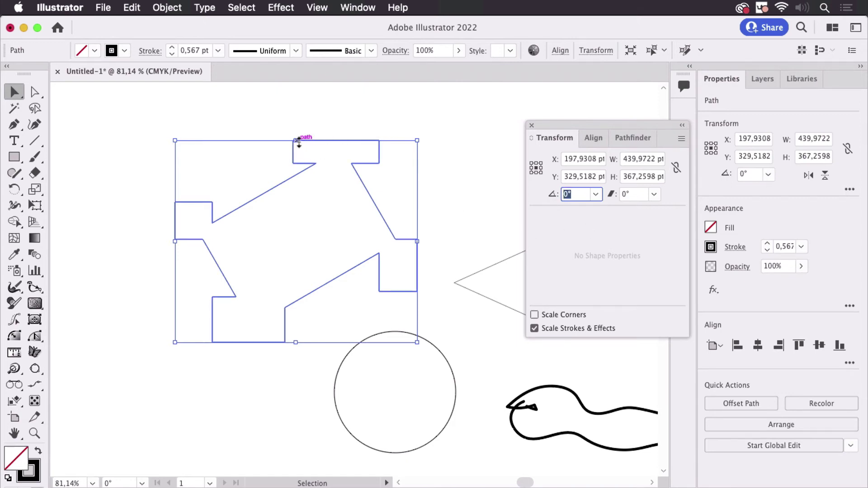
{"action": "left_click_drag", "start_coordinate": [295, 140], "coordinate": [295, 211]}
{"action": "key", "text": "super+z"}
{"action": "key", "text": "super+z"}
{"action": "key", "text": "super+z"}
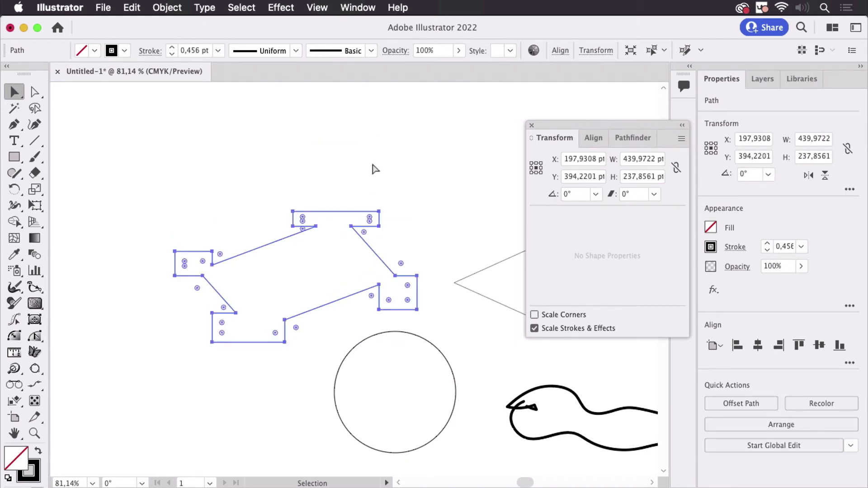
{"action": "left_click", "coordinate": [459, 225]}
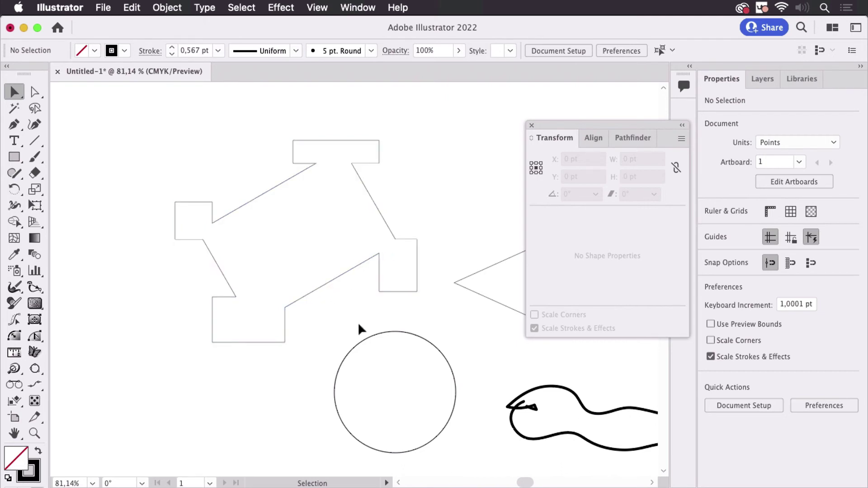
Step: Delete the circle and the flattened diamond, then select the merged 439.97 by 367.26 pt outline
{"action": "left_click", "coordinate": [411, 374]}
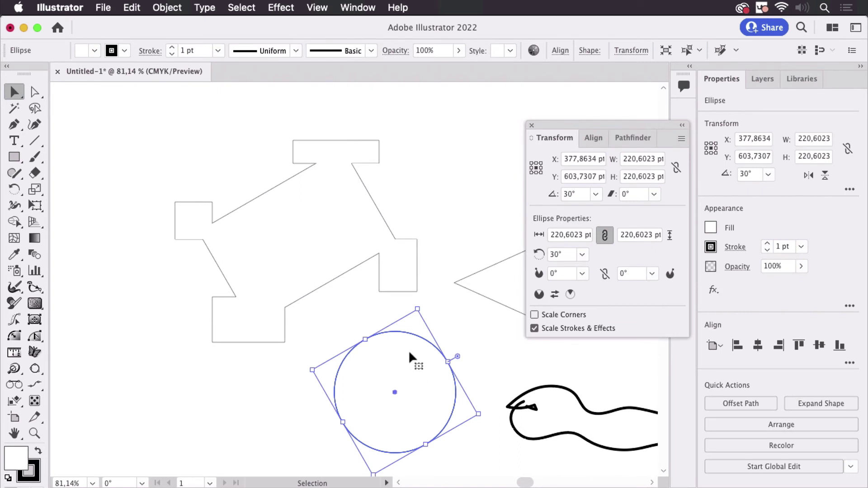
{"action": "key", "text": "BackSpace"}
{"action": "left_click_drag", "start_coordinate": [450, 249], "coordinate": [488, 318]}
{"action": "key", "text": "BackSpace"}
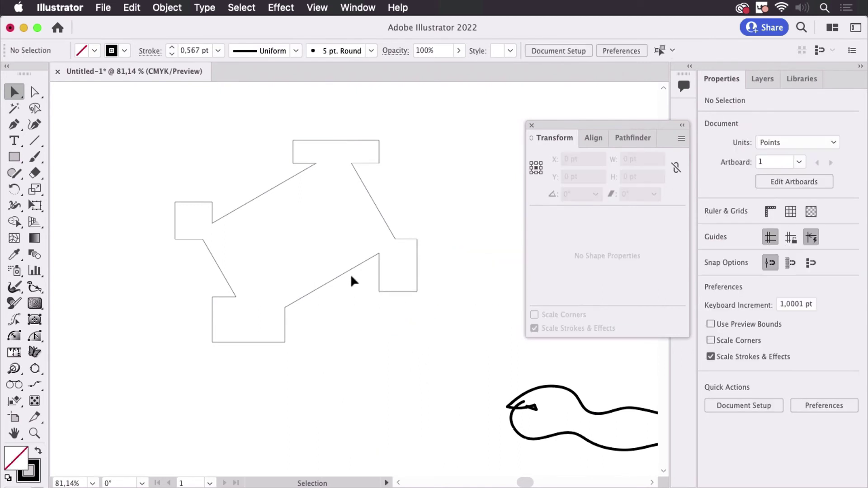
{"action": "left_click", "coordinate": [350, 276]}
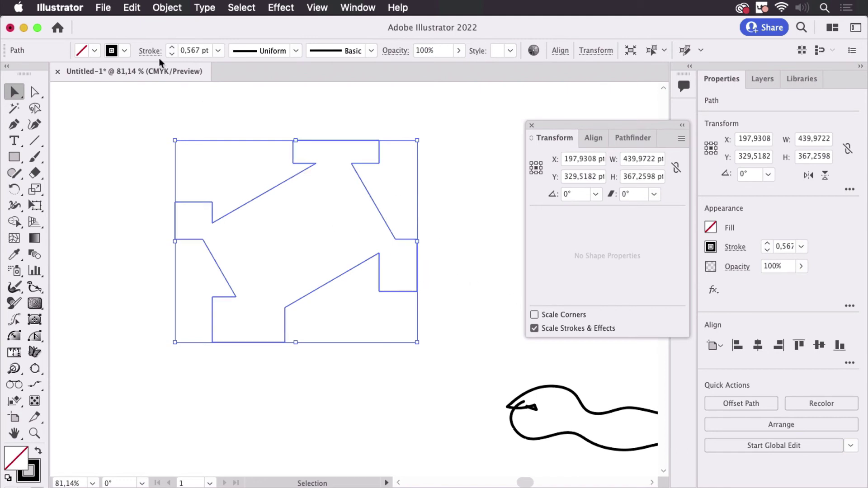
Step: Enable Transform Tools in the Smart Guides preferences
{"action": "left_click", "coordinate": [61, 8]}
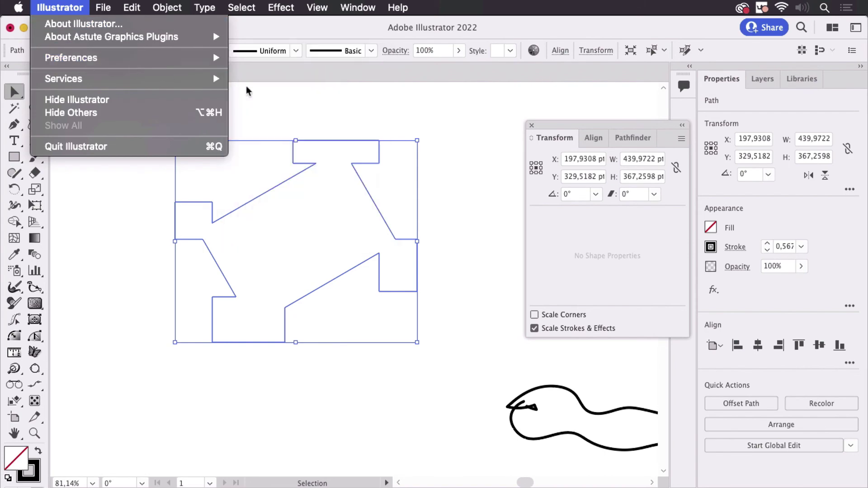
{"action": "mouse_move", "coordinate": [190, 61]}
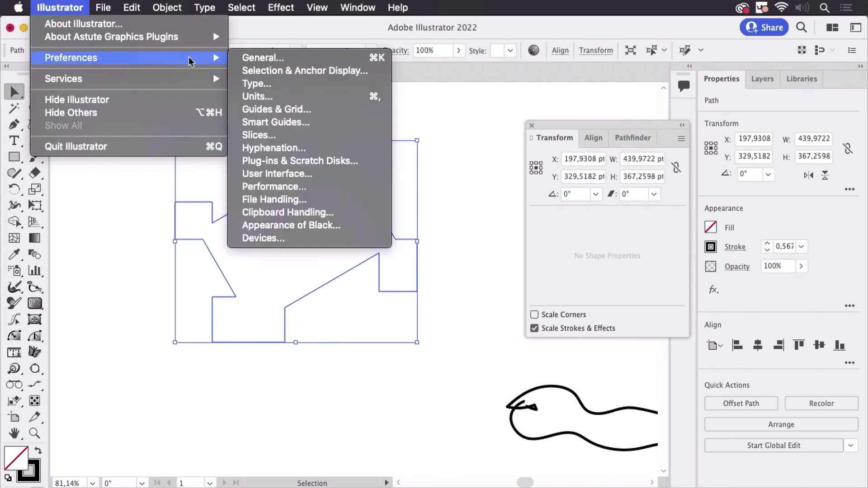
{"action": "left_click", "coordinate": [303, 122]}
{"action": "left_click", "coordinate": [294, 158]}
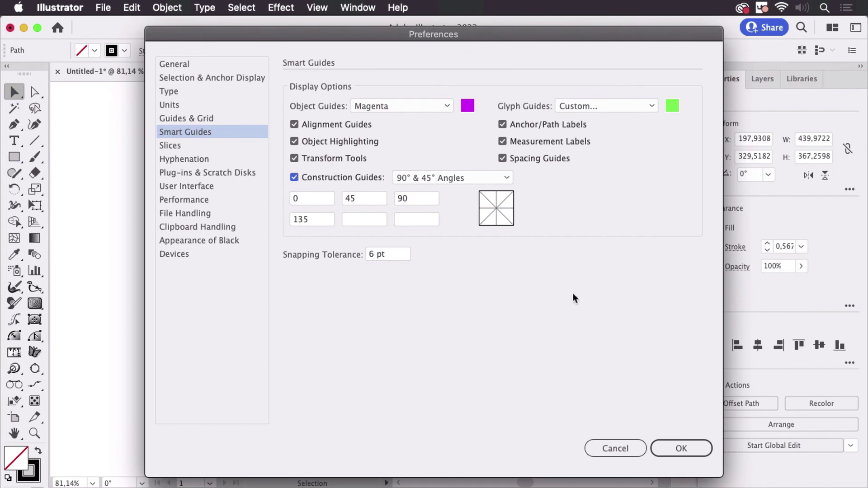
{"action": "left_click", "coordinate": [682, 447]}
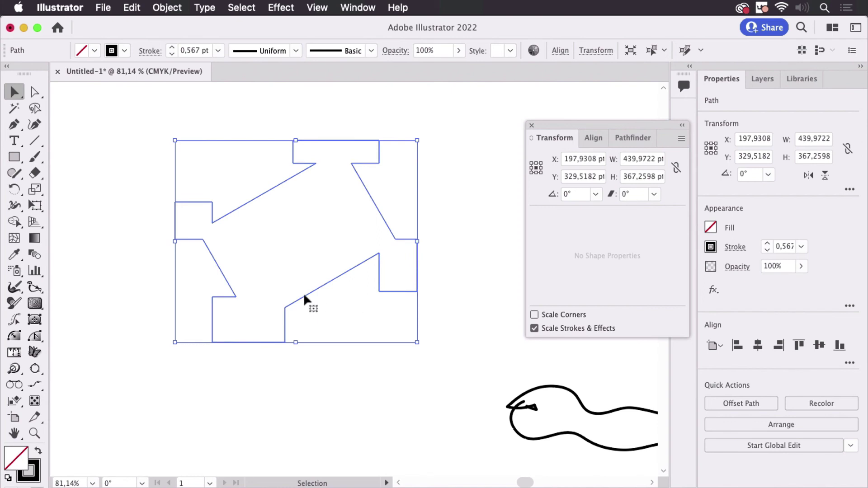
Step: Rotate the merged outline -30° around a lower anchor until its bottom edge snaps to 0°
{"action": "left_click", "coordinate": [19, 193]}
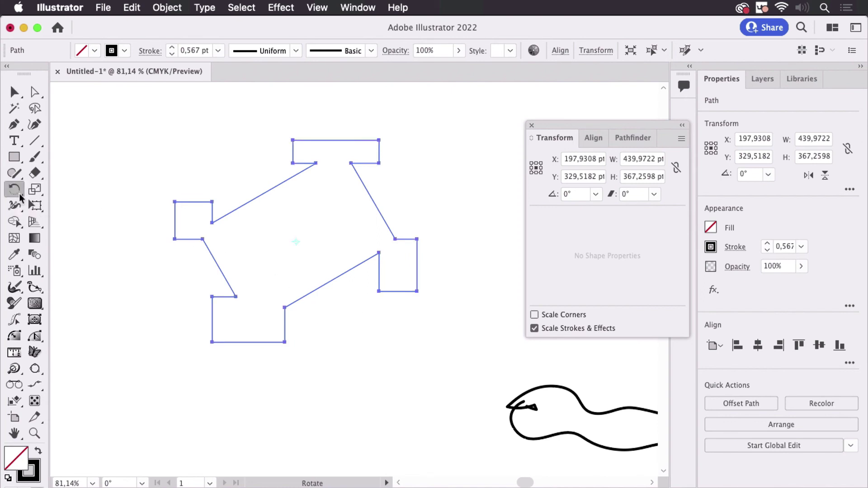
{"action": "left_click", "coordinate": [284, 307]}
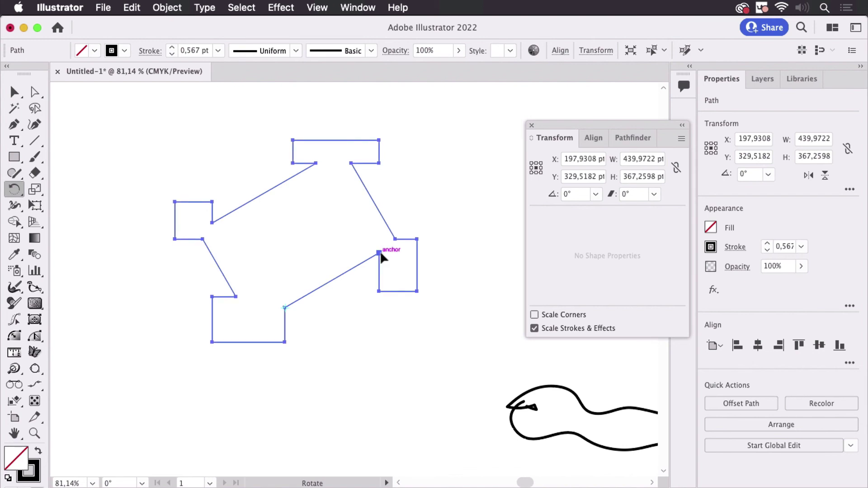
{"action": "left_click_drag", "start_coordinate": [379, 253], "coordinate": [285, 308]}
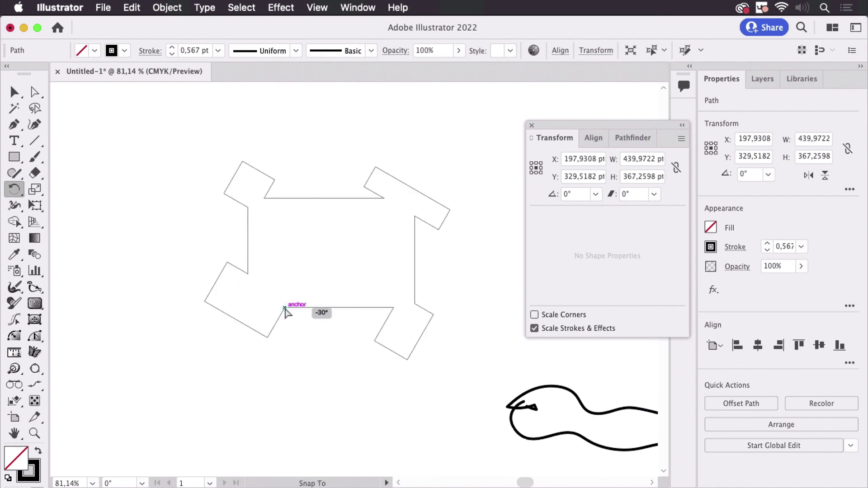
{"action": "left_click_drag", "start_coordinate": [288, 310], "coordinate": [289, 310]}
{"action": "left_click_drag", "start_coordinate": [389, 311], "coordinate": [396, 312]}
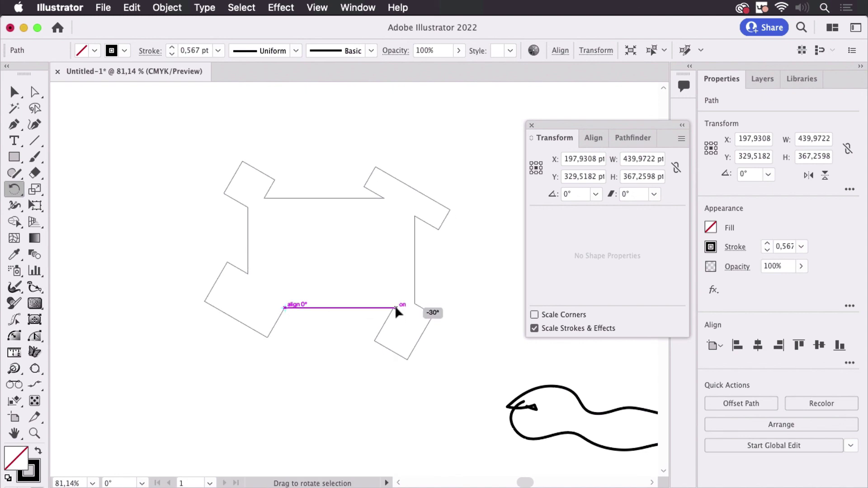
{"action": "left_click_drag", "start_coordinate": [395, 310], "coordinate": [395, 309]}
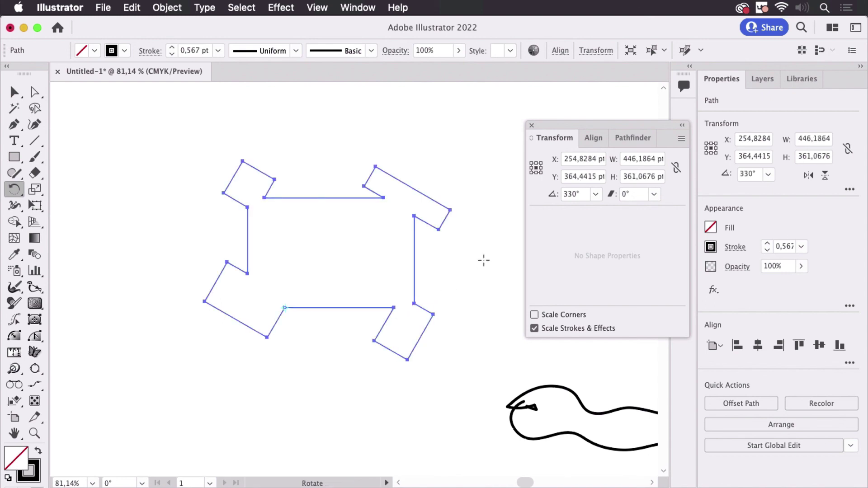